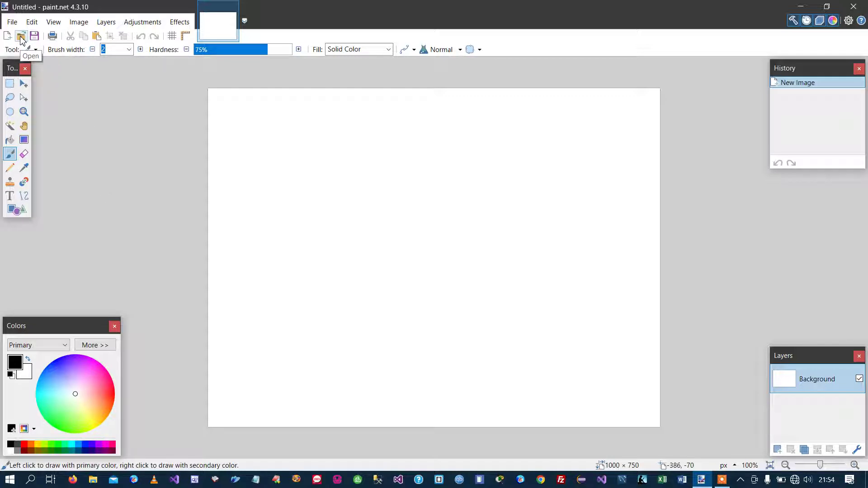
# Open Three Japanese girls.jpg from Saved Pictures.
pyautogui.click(21, 39)
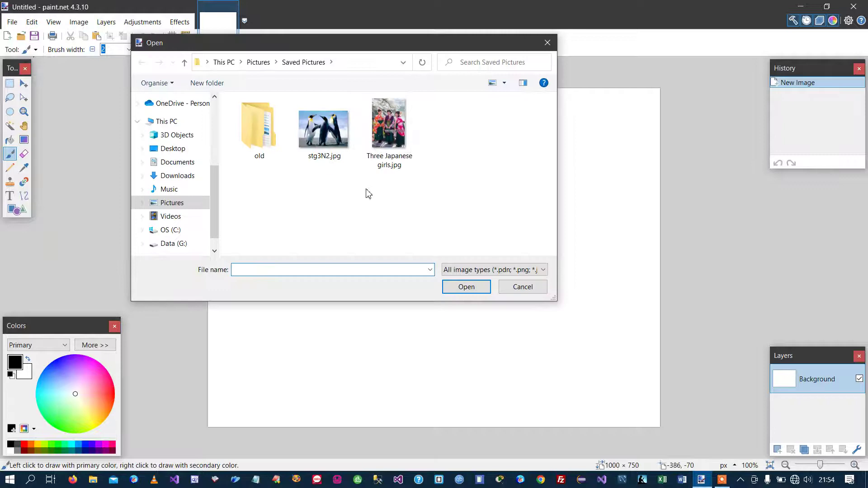
pyautogui.click(390, 134)
pyautogui.doubleClick(390, 134)
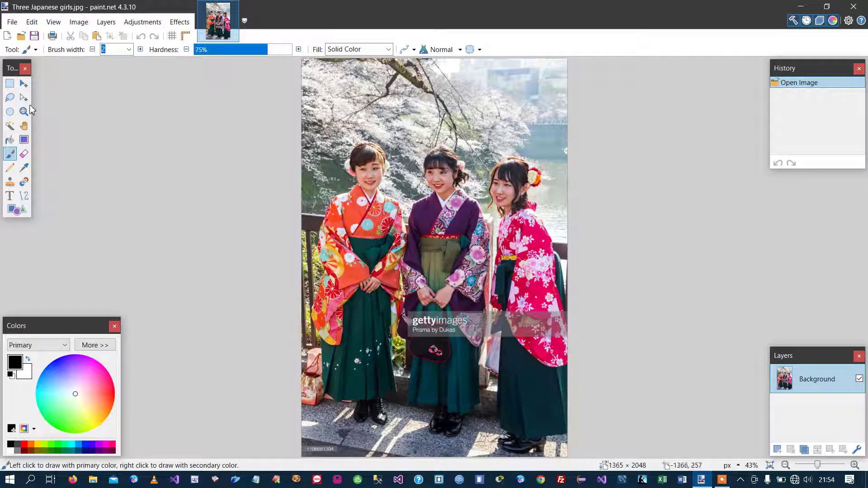
# Draw a 408 × 430 rectangle selection around the middle girl's head and shoulders.
pyautogui.click(9, 83)
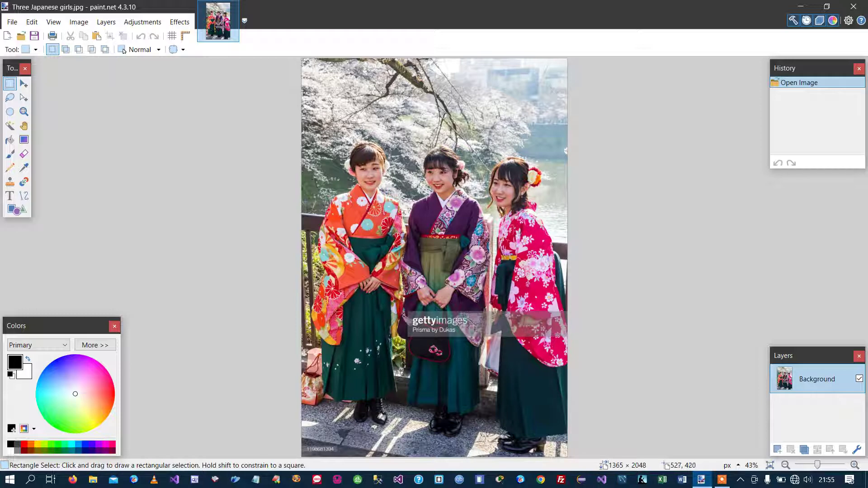
pyautogui.moveTo(404, 133); pyautogui.dragTo(484, 216)
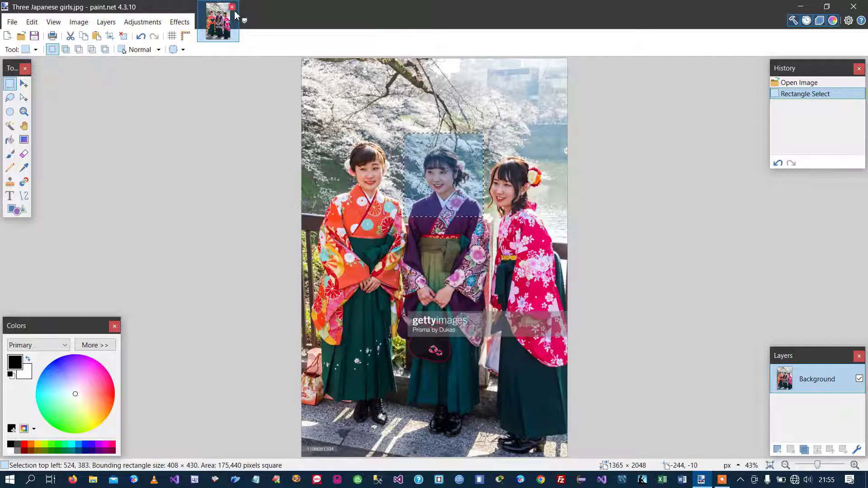
pyautogui.moveTo(233, 10)
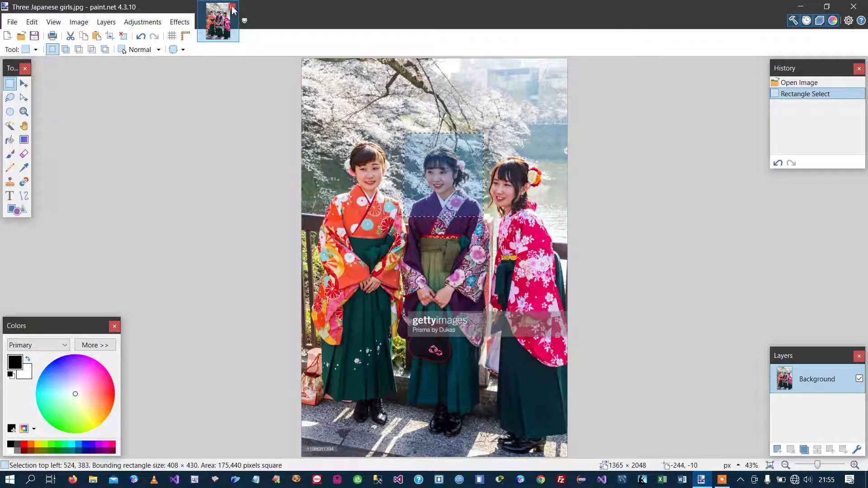
# Close the photo and create a new blank 408 × 430 image at 72 pixels/inch.
pyautogui.click(233, 10)
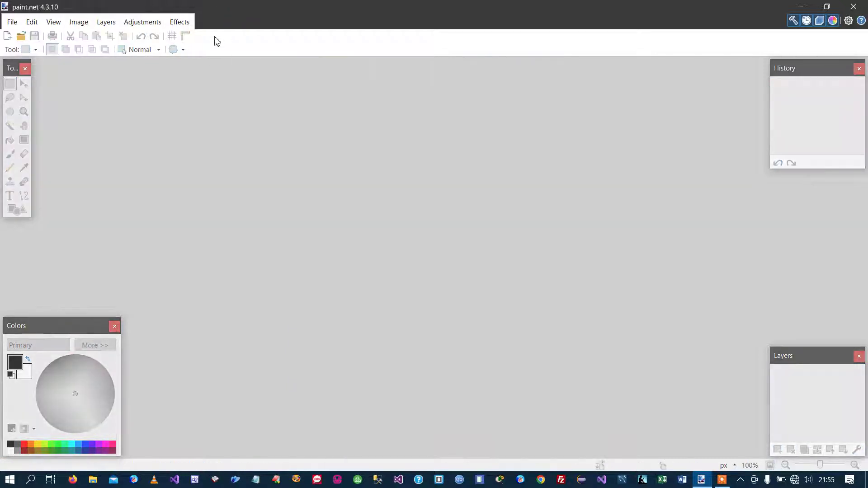
pyautogui.click(8, 36)
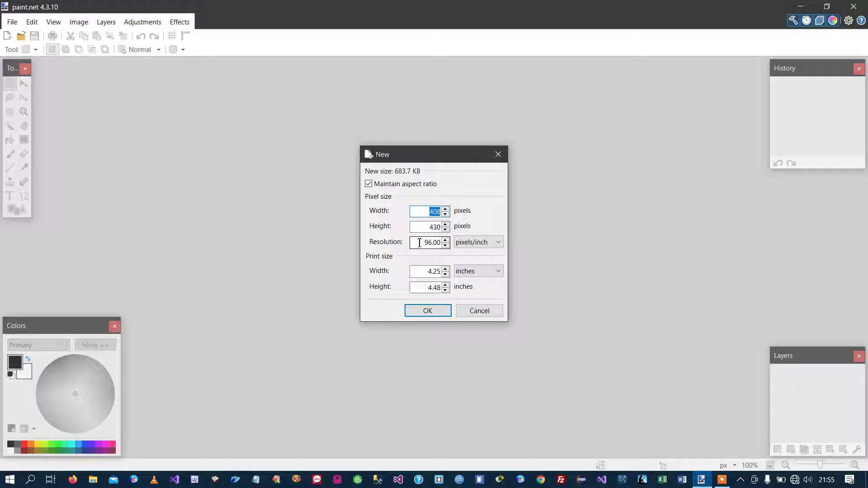
pyautogui.moveTo(419, 243); pyautogui.dragTo(442, 243)
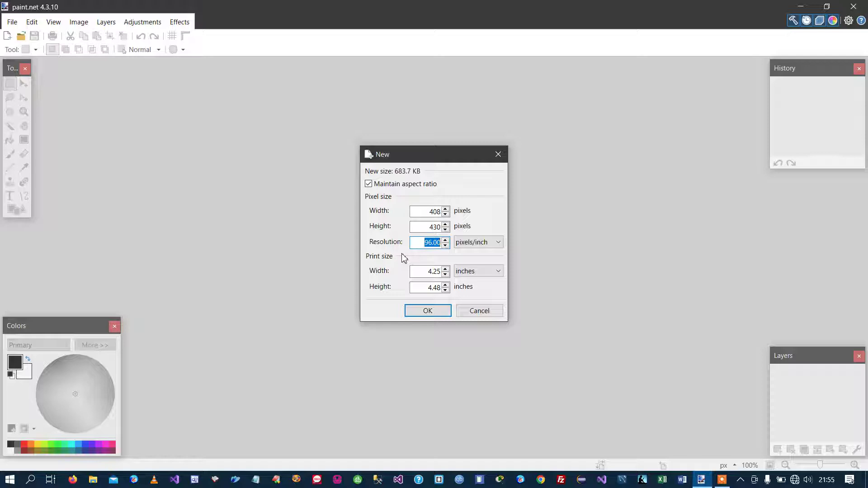
pyautogui.write('72')
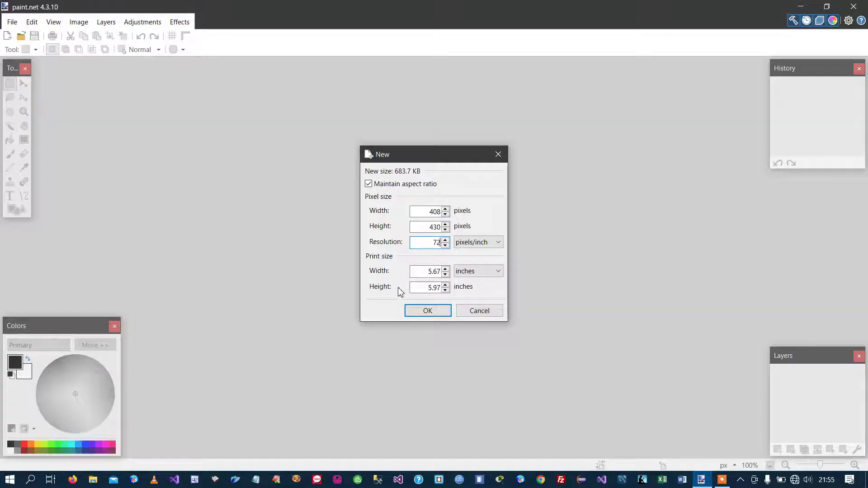
pyautogui.click(415, 313)
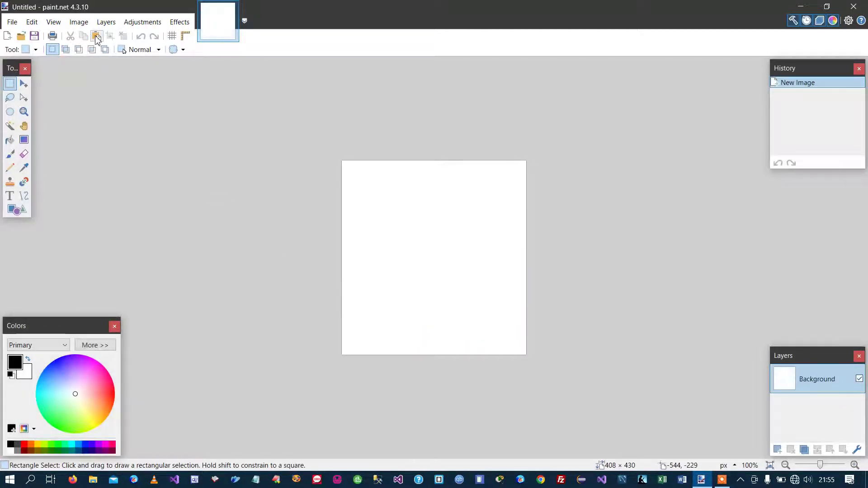
# Paste the head crop onto the canvas and scale it down to 300 × 316 pixels.
pyautogui.click(96, 36)
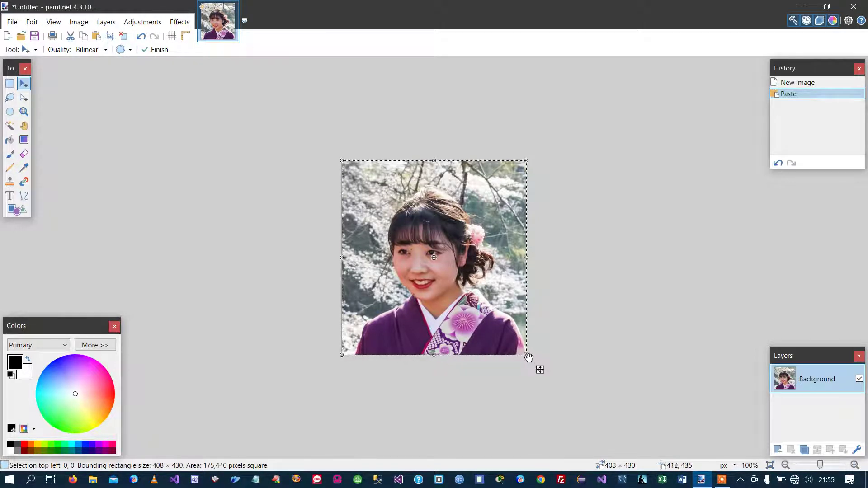
pyautogui.moveTo(528, 358); pyautogui.dragTo(482, 310)
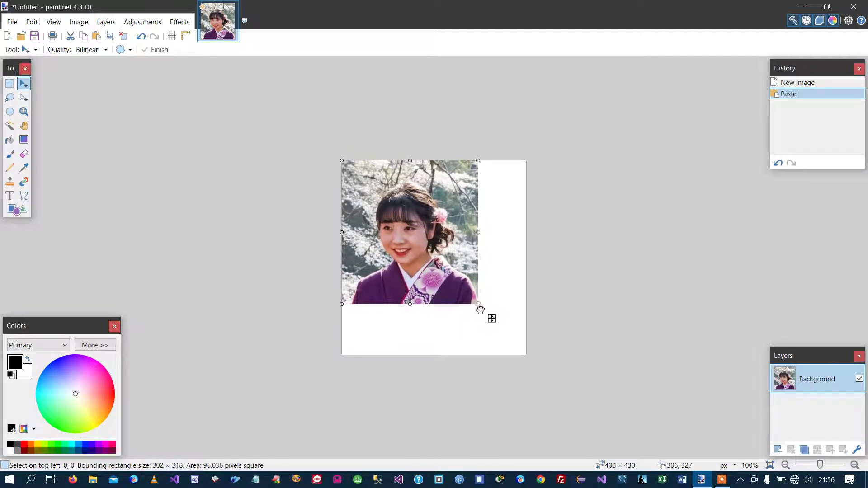
pyautogui.moveTo(479, 309); pyautogui.dragTo(478, 308)
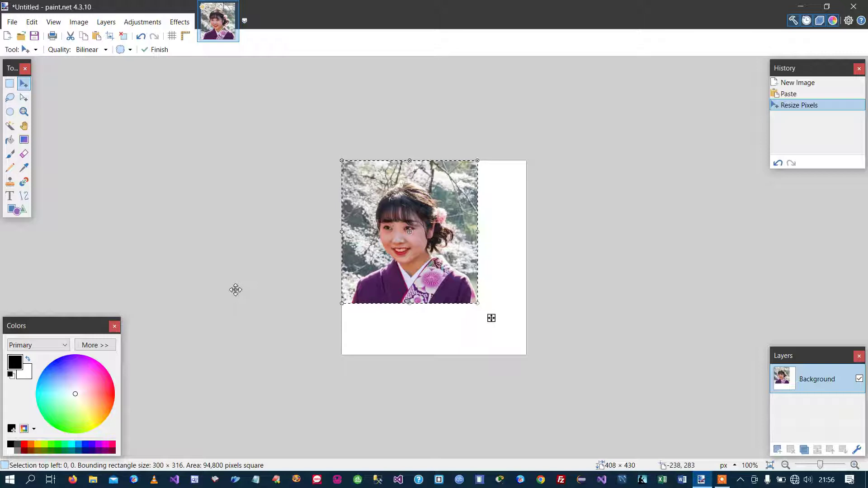
# Copy the resized head crop and close the working image without saving.
pyautogui.click(84, 36)
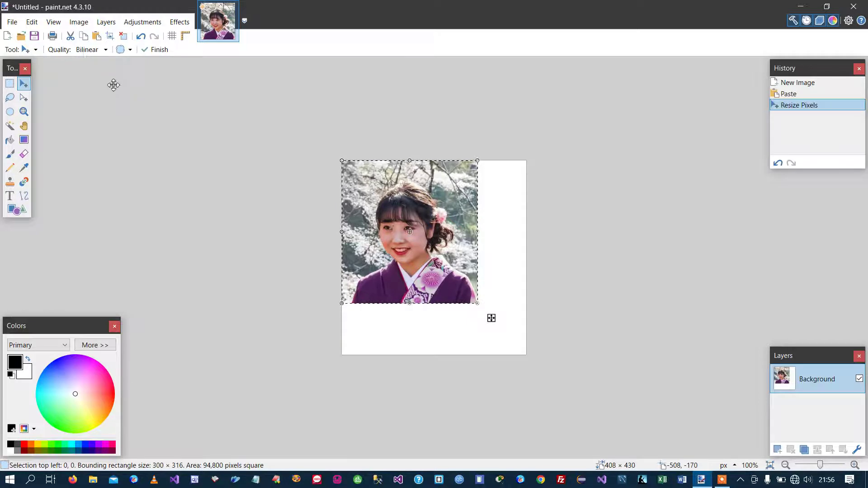
pyautogui.click(232, 7)
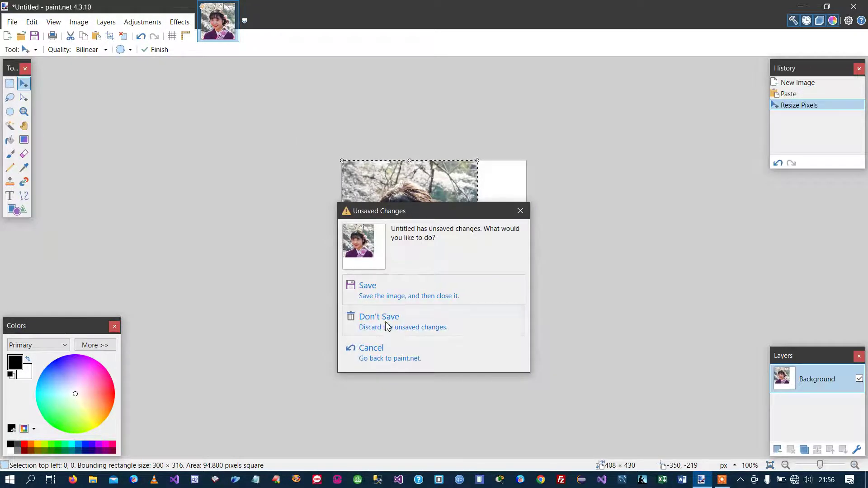
pyautogui.click(386, 326)
# Create a new 300 × 316 image at 72 pixels/inch and paste the head crop into it.
pyautogui.click(7, 35)
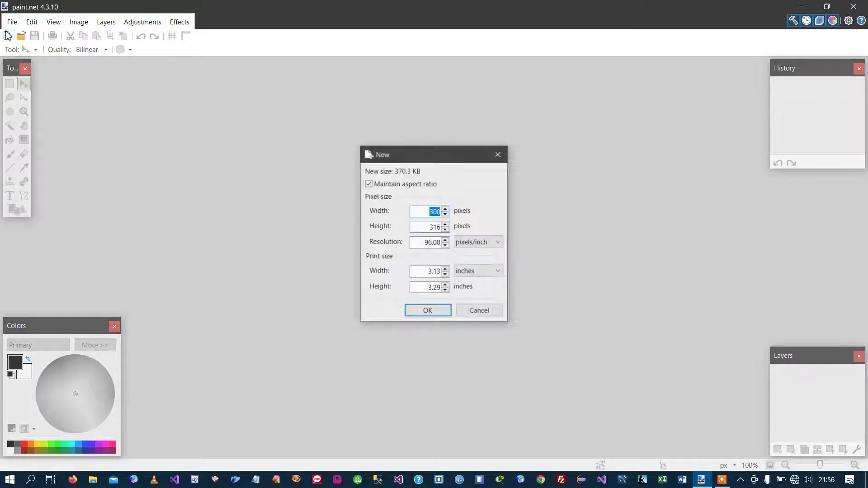
pyautogui.doubleClick(442, 243)
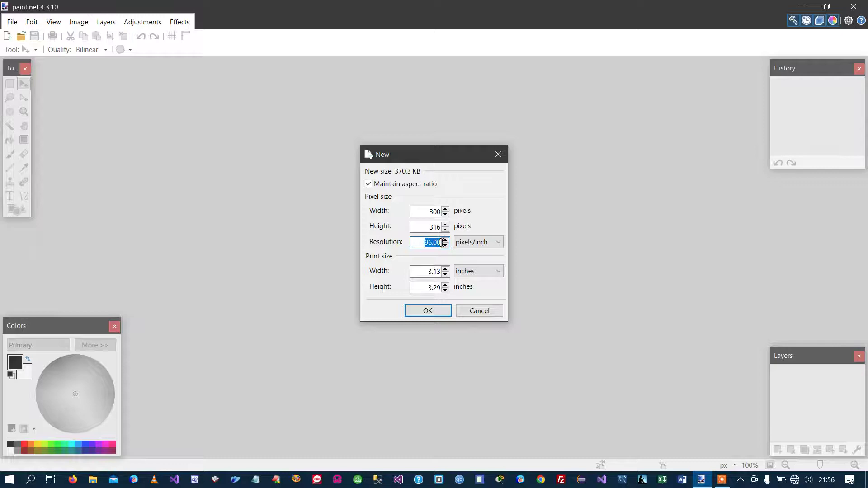
pyautogui.write('72')
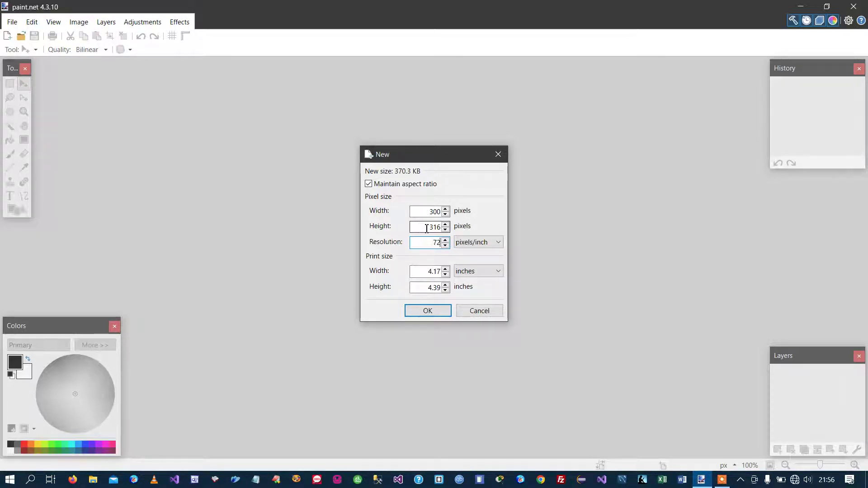
pyautogui.click(424, 312)
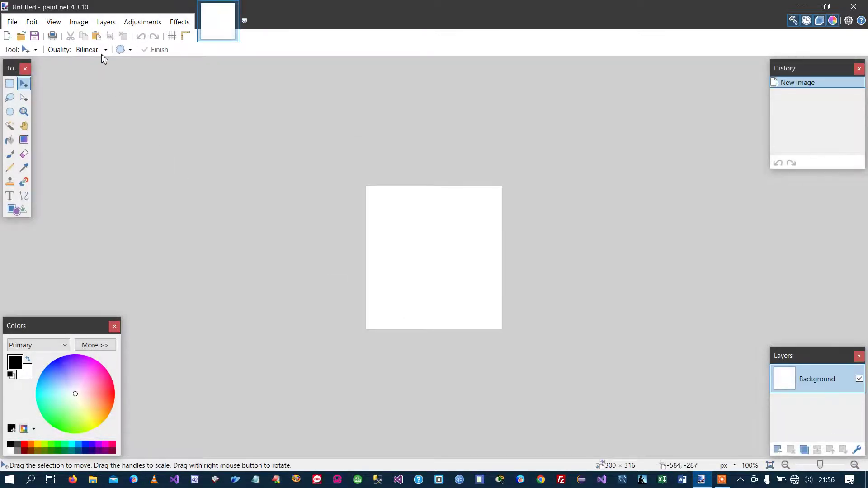
pyautogui.click(98, 38)
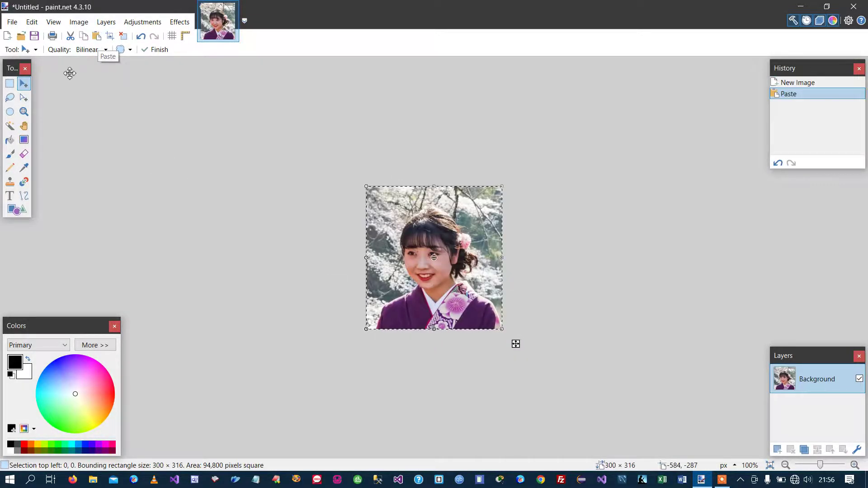
# Save the image as a JPEG named Girl1.jpg in Saved Pictures.
pyautogui.click(11, 23)
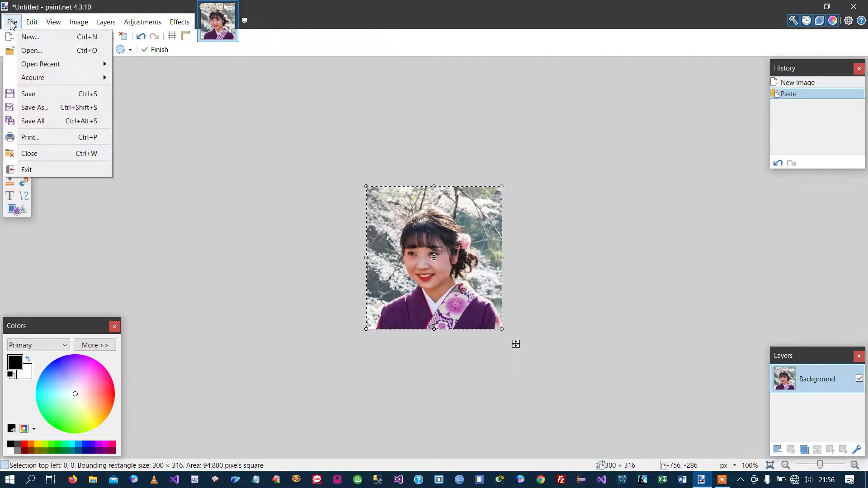
pyautogui.click(36, 110)
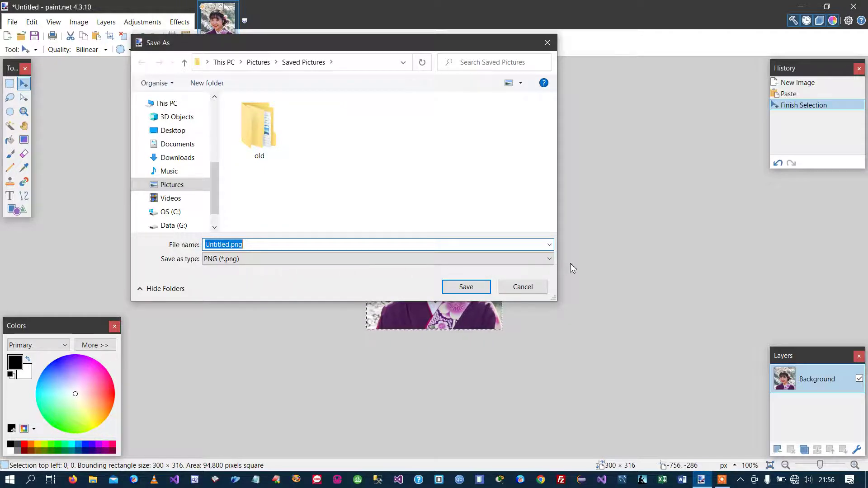
pyautogui.click(551, 260)
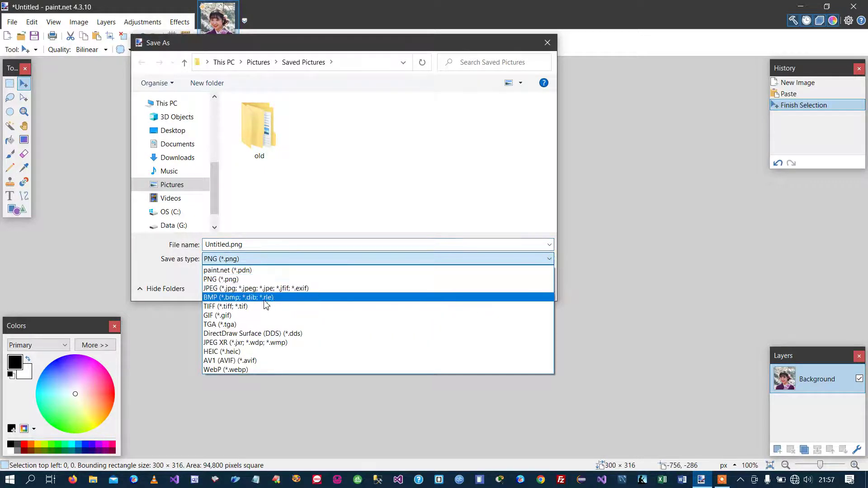
pyautogui.click(245, 293)
pyautogui.click(232, 243)
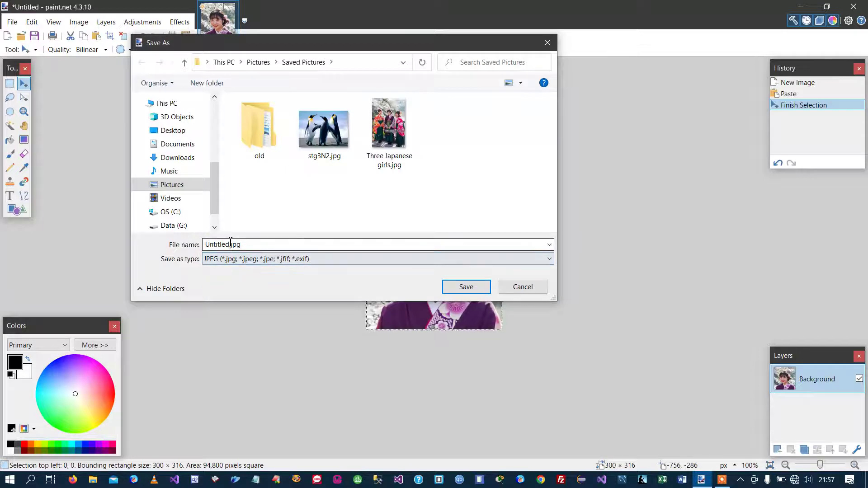
pyautogui.doubleClick(231, 244)
pyautogui.click(230, 245)
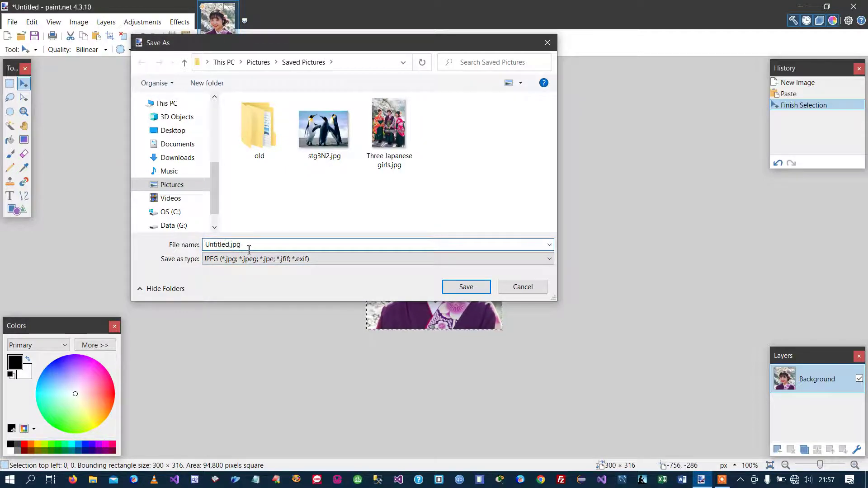
pyautogui.press('BackSpace')
pyautogui.press('BackSpace')
pyautogui.press('BackSpace')
pyautogui.press('BackSpace')
pyautogui.press('BackSpace')
pyautogui.press('BackSpace')
pyautogui.press('BackSpace')
pyautogui.press('BackSpace')
pyautogui.write('Girl1')
pyautogui.click(461, 286)
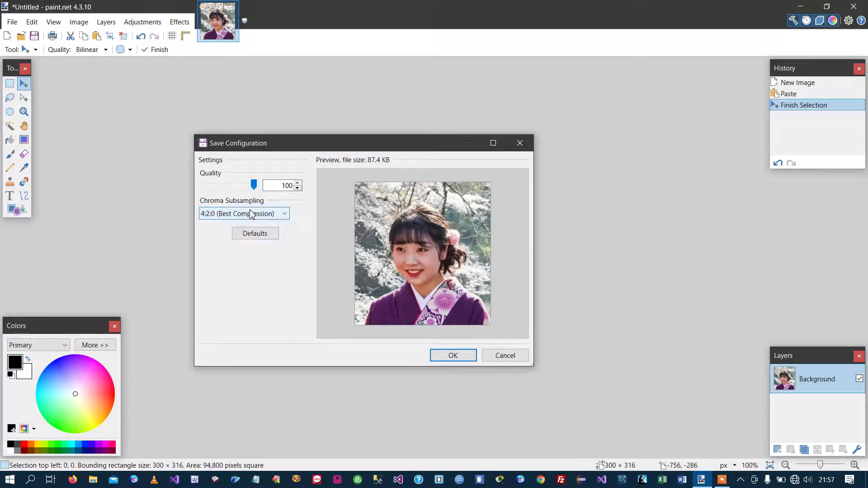
# Try 4:4:4 chroma subsampling, revert to 4:2:0, and save at quality 100.
pyautogui.moveTo(257, 150)
pyautogui.mouseDown()
pyautogui.moveTo(235, 153)
pyautogui.moveTo(253, 151)
pyautogui.mouseUp()
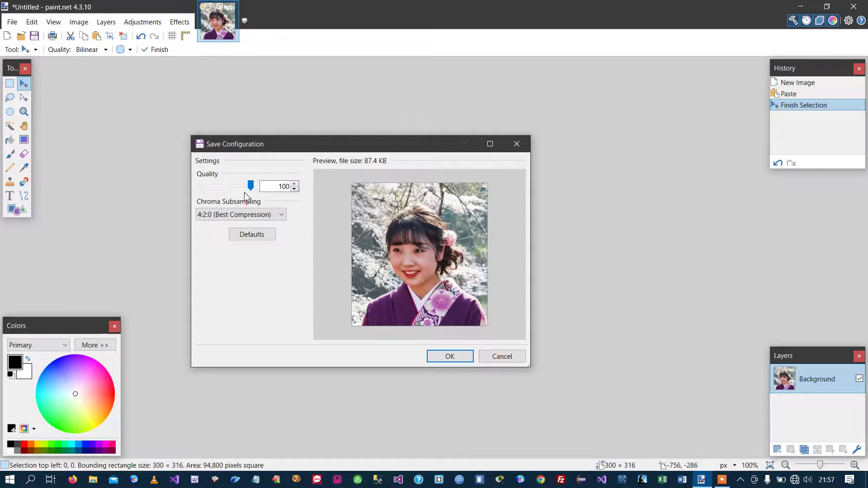
pyautogui.click(284, 218)
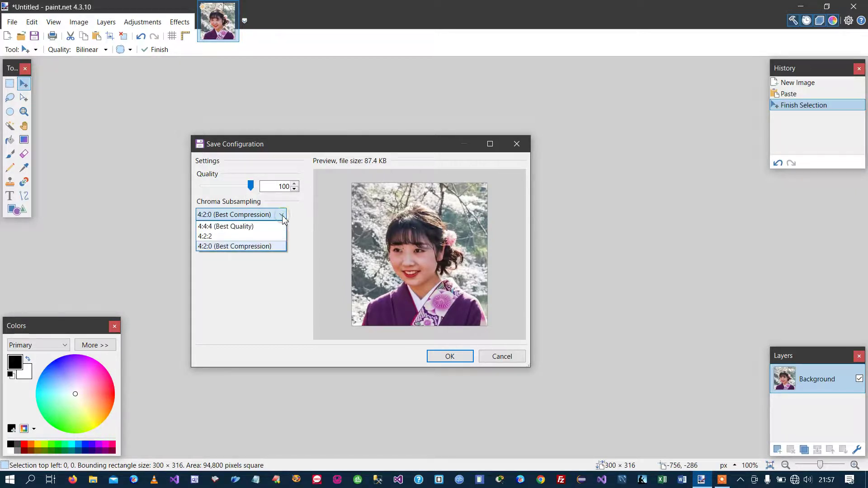
pyautogui.click(255, 232)
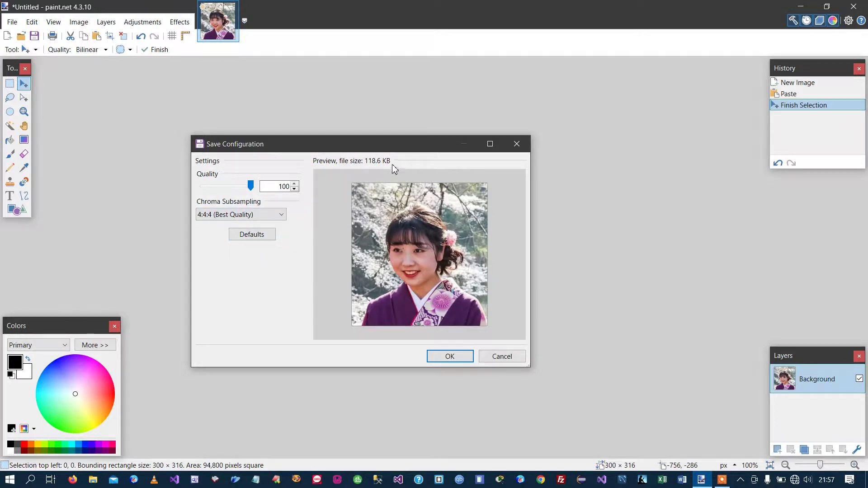
pyautogui.click(281, 214)
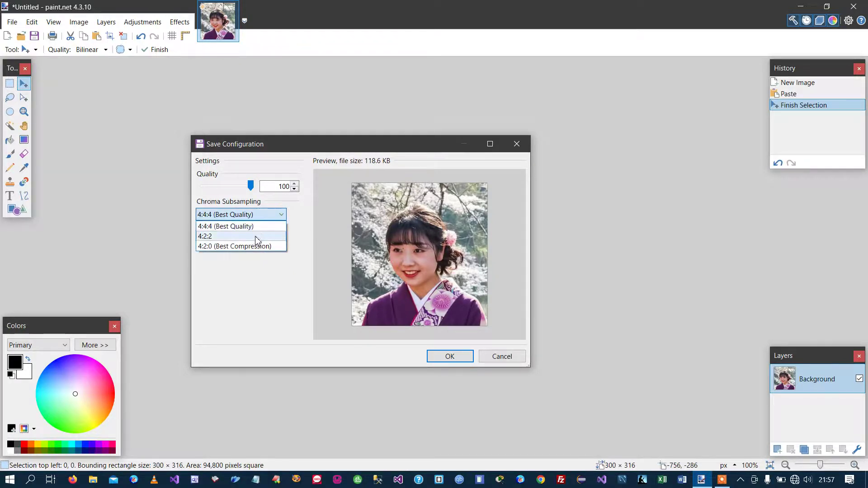
pyautogui.click(250, 246)
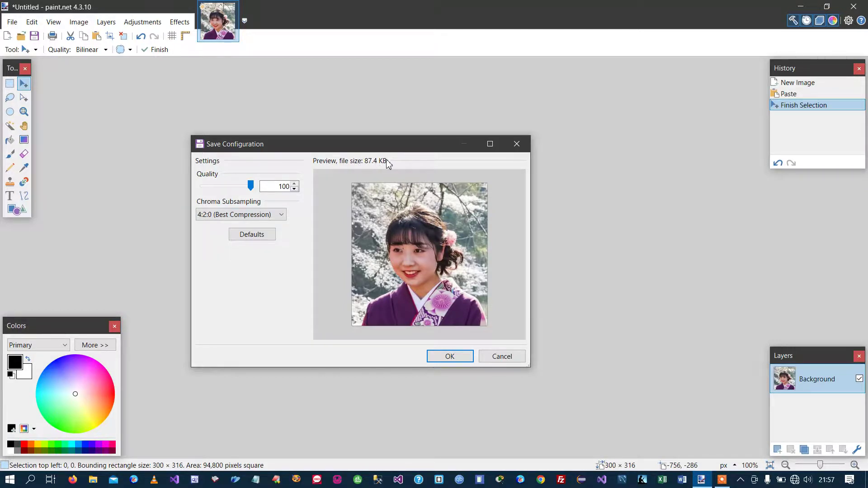
pyautogui.click(450, 357)
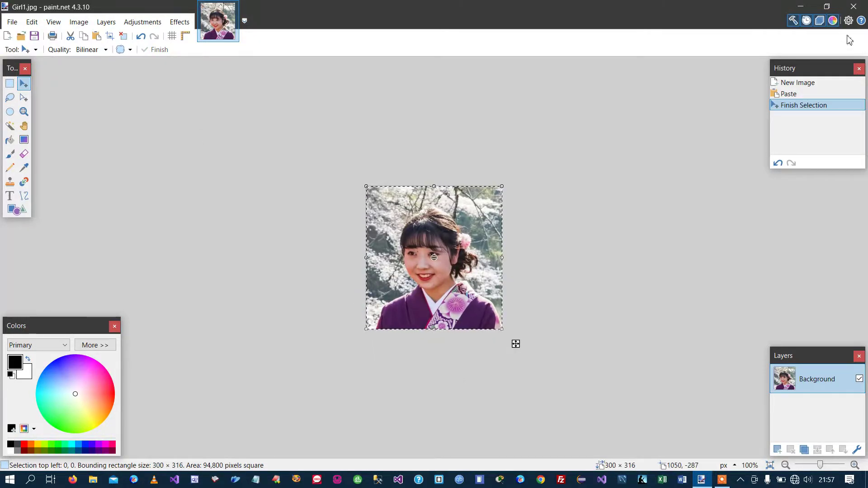
# Close Paint.NET and confirm in Saved Pictures that Girl1.jpg is 300 x 316, 87.4 KB.
pyautogui.click(852, 6)
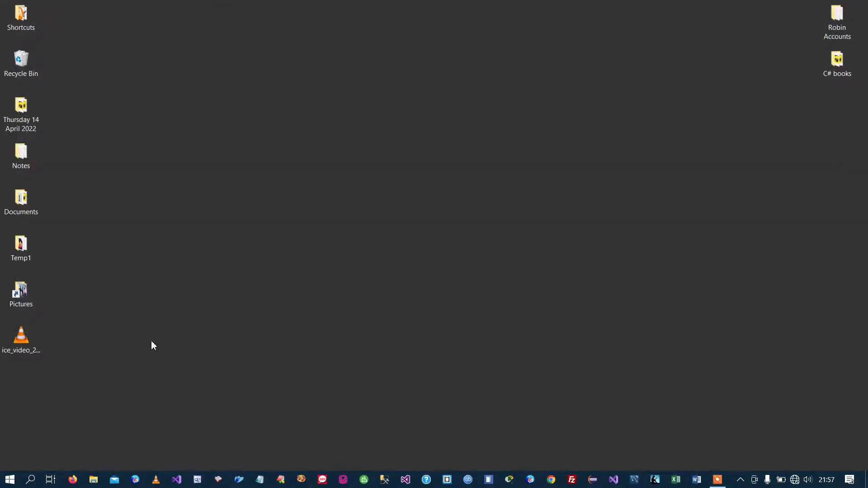
pyautogui.doubleClick(21, 296)
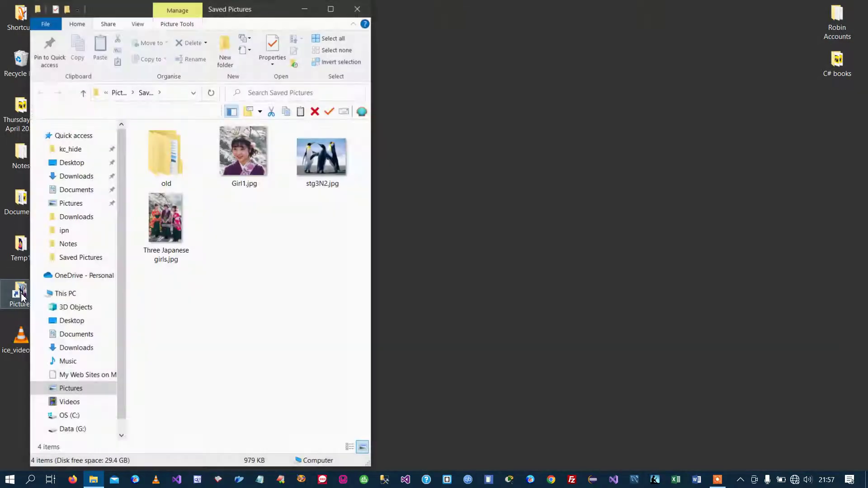
pyautogui.click(249, 158)
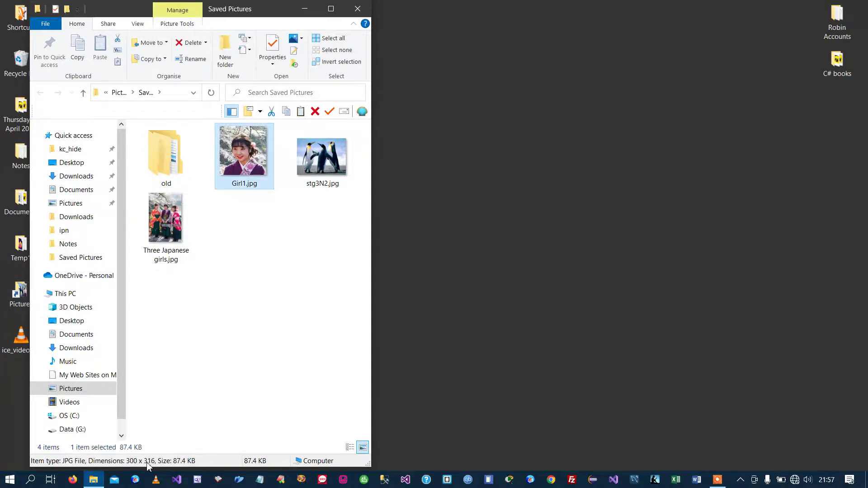
# Open Girl1.jpg in Windows Photos to view the cropped kimono portrait.
pyautogui.doubleClick(238, 164)
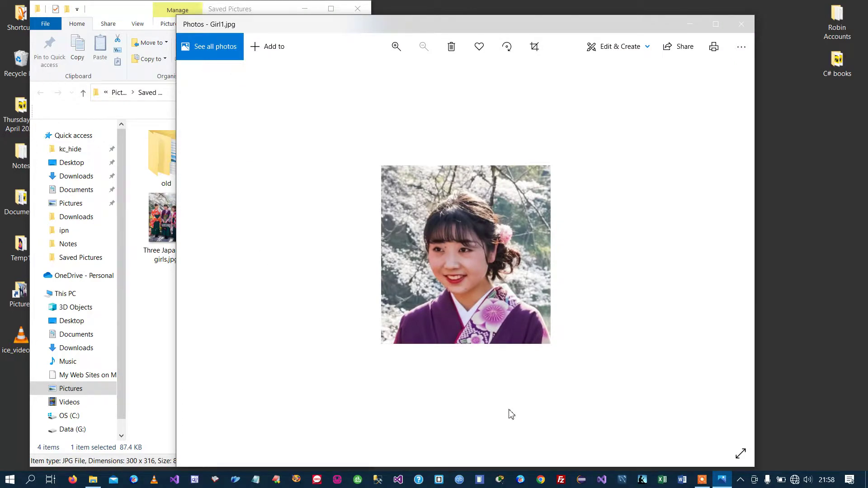
pyautogui.click(702, 480)
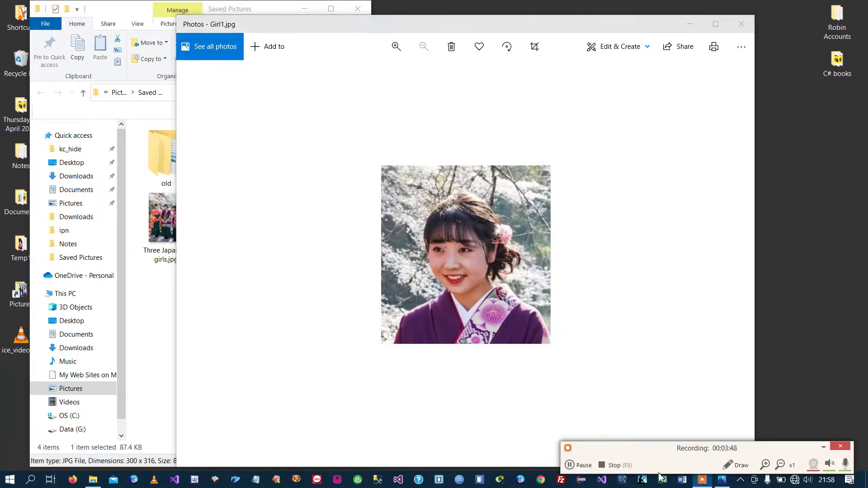